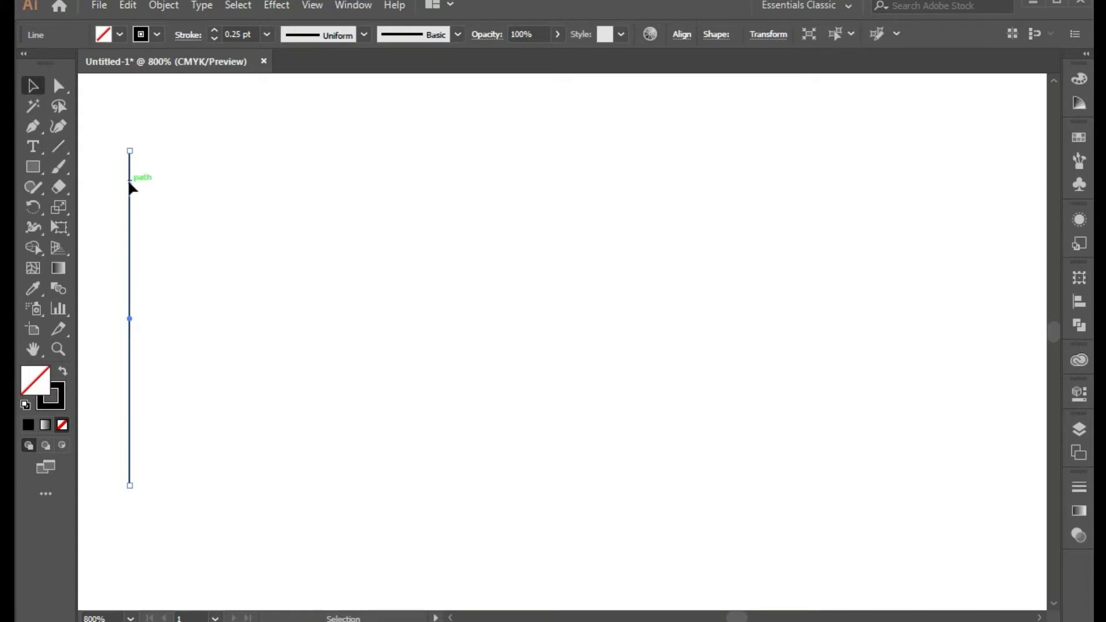
Step: Duplicate the vertical line into a row of six evenly spaced lines and group them
{"action": "left_click_drag", "start_coordinate": [129, 185], "coordinate": [143, 188]}
{"action": "key", "text": "ctrl+d"}
{"action": "key", "text": "ctrl+d"}
{"action": "key", "text": "ctrl+d"}
{"action": "key", "text": "ctrl+d"}
{"action": "left_click_drag", "start_coordinate": [227, 204], "coordinate": [122, 248]}
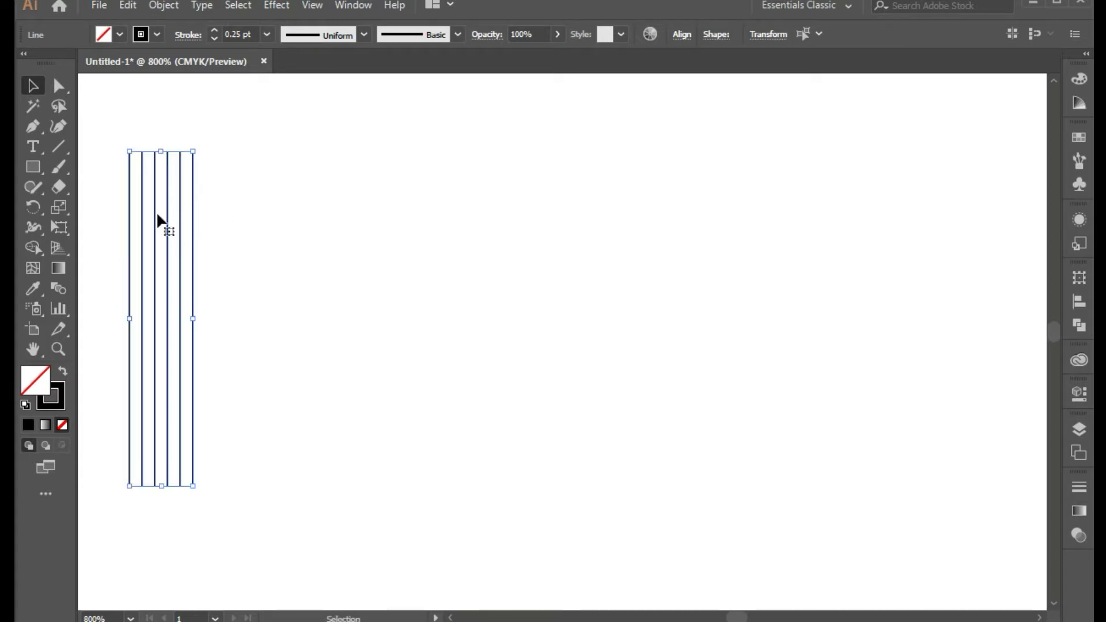
{"action": "left_click", "coordinate": [177, 5]}
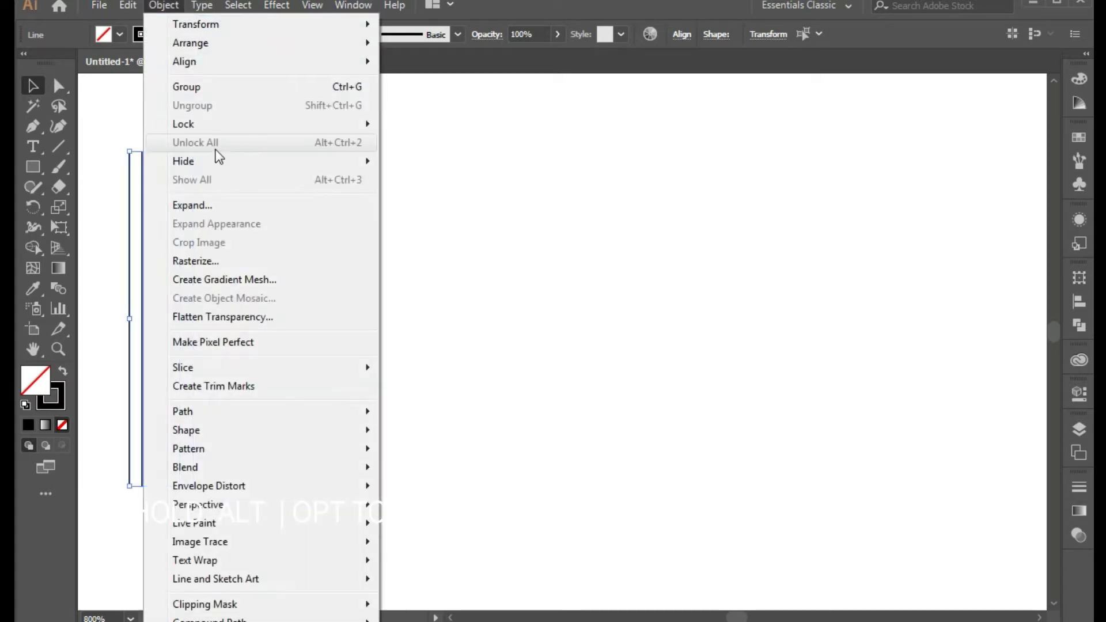
{"action": "left_click", "coordinate": [205, 86]}
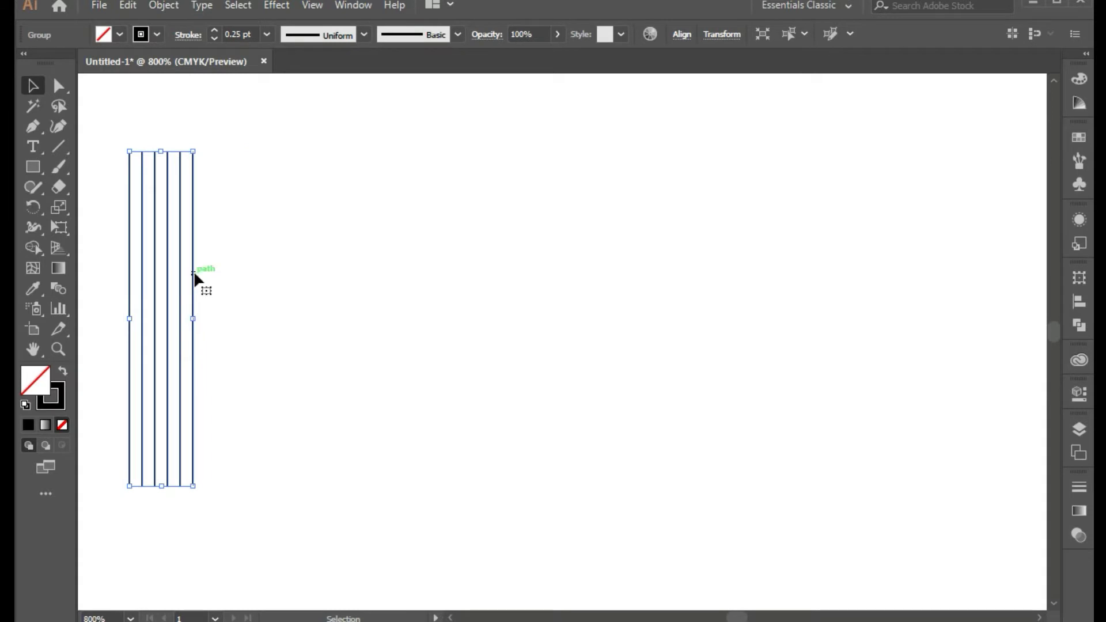
Step: Form the letter A's two legs from a clockwise-tilted copy of the line group and its reflected duplicate, crossing near the top
{"action": "left_click_drag", "start_coordinate": [193, 276], "coordinate": [558, 272]}
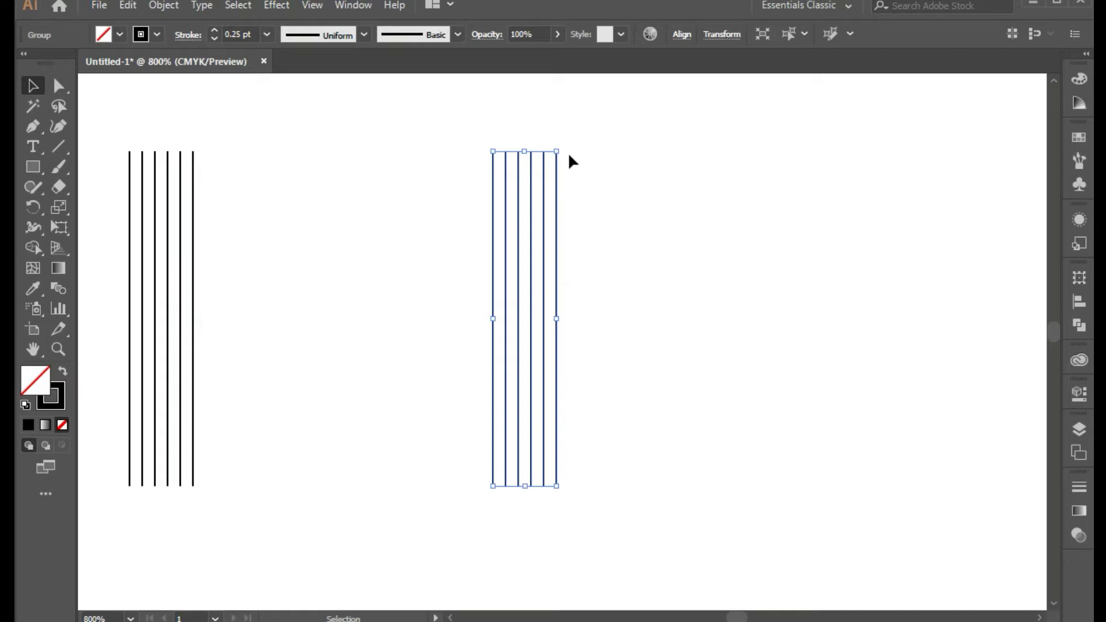
{"action": "left_click_drag", "start_coordinate": [563, 149], "coordinate": [638, 181]}
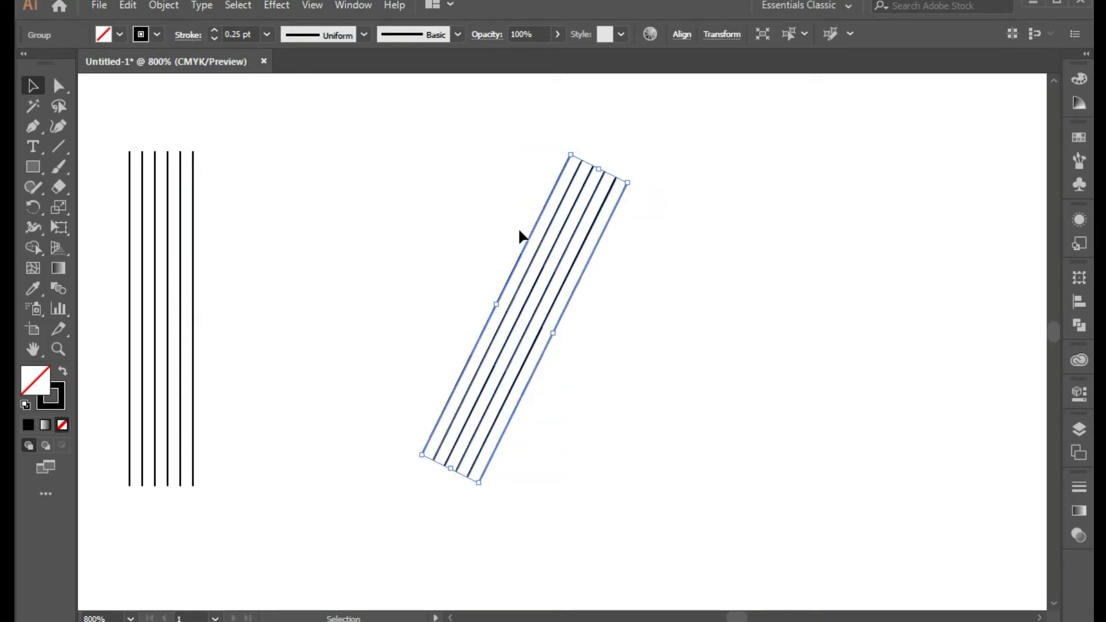
{"action": "right_click", "coordinate": [567, 249]}
{"action": "mouse_move", "coordinate": [649, 442]}
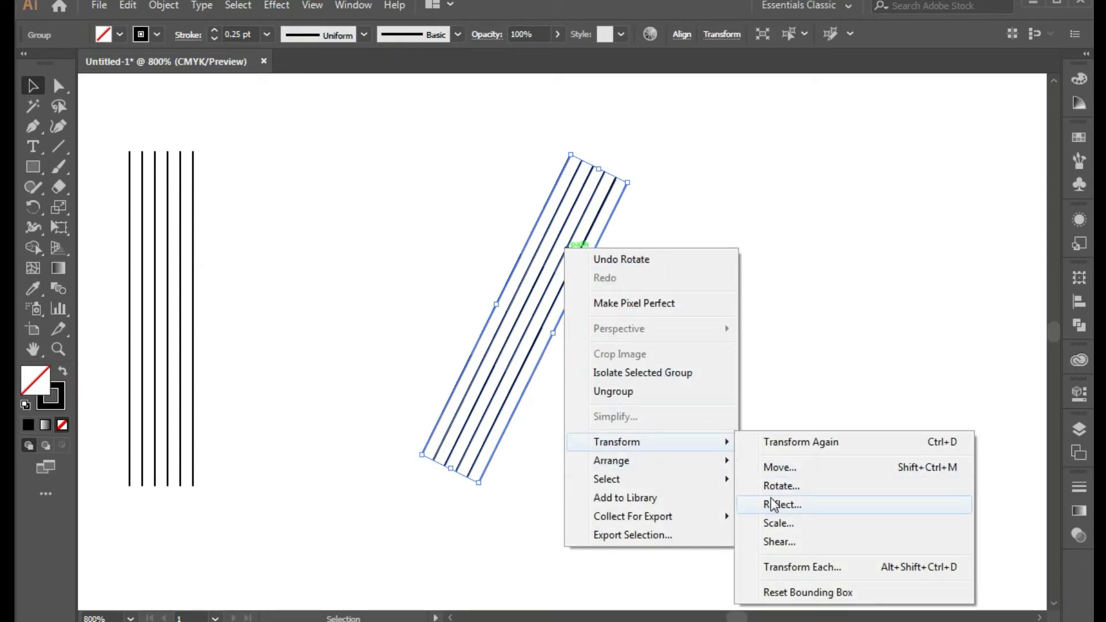
{"action": "left_click", "coordinate": [774, 505]}
{"action": "left_click", "coordinate": [592, 499]}
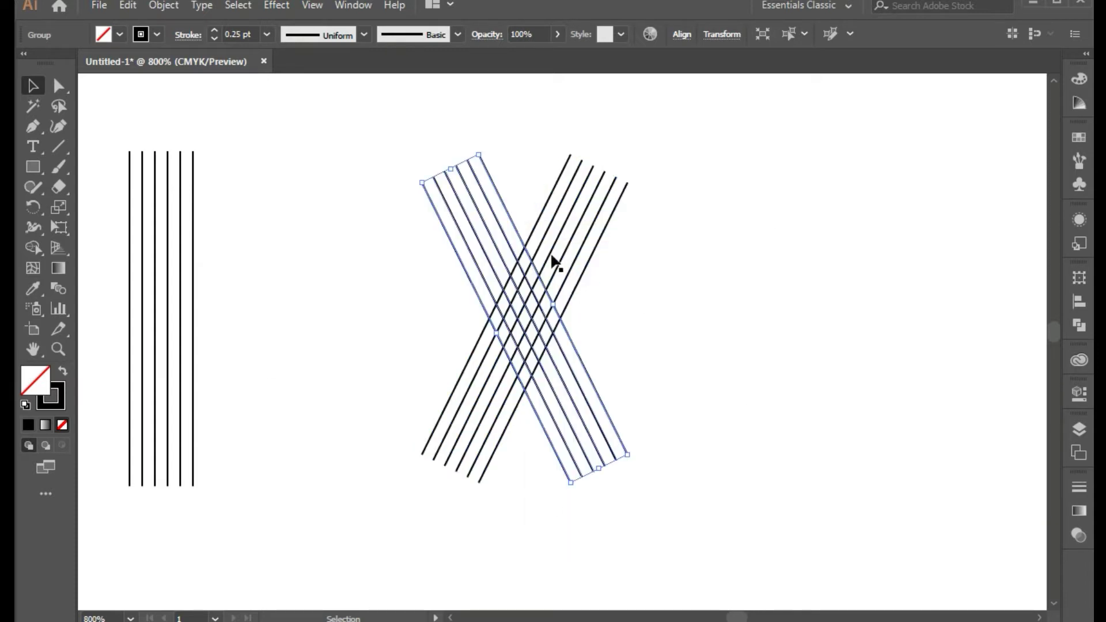
{"action": "left_click_drag", "start_coordinate": [513, 219], "coordinate": [595, 224]}
Step: Place a horizontal copy of the line group across the lower part of both legs as the crossbar
{"action": "left_click_drag", "start_coordinate": [244, 269], "coordinate": [334, 288]}
{"action": "left_click_drag", "start_coordinate": [340, 144], "coordinate": [684, 354]}
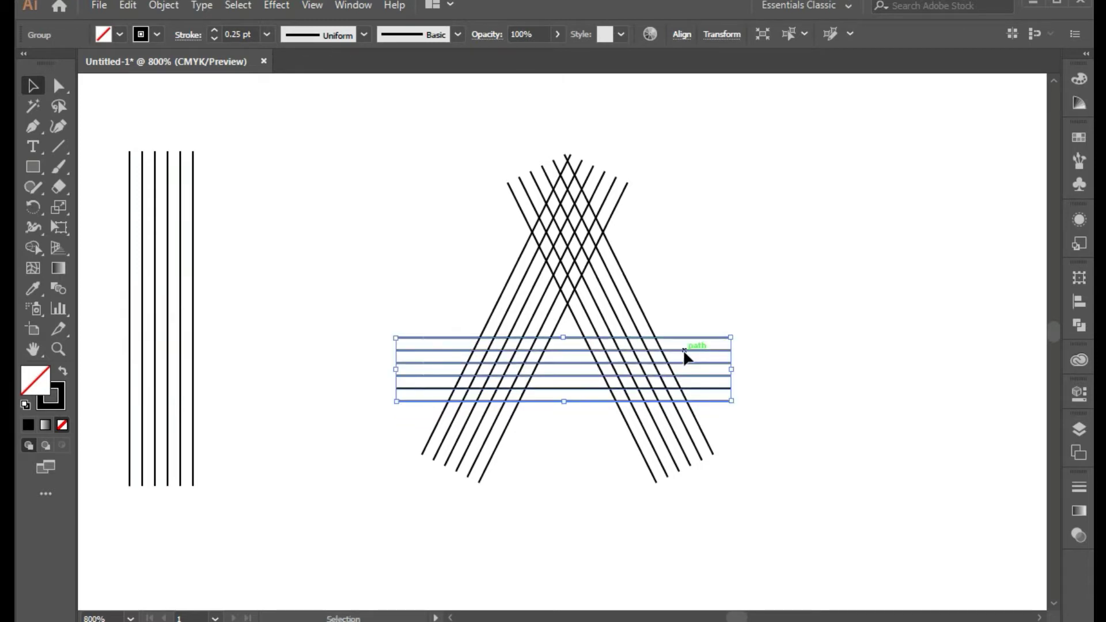
{"action": "left_click", "coordinate": [706, 269]}
Step: Select the three crossing line groups and use Shape Builder with black fill and no stroke to build a double-peaked triangle with an open base
{"action": "left_click_drag", "start_coordinate": [334, 153], "coordinate": [743, 461]}
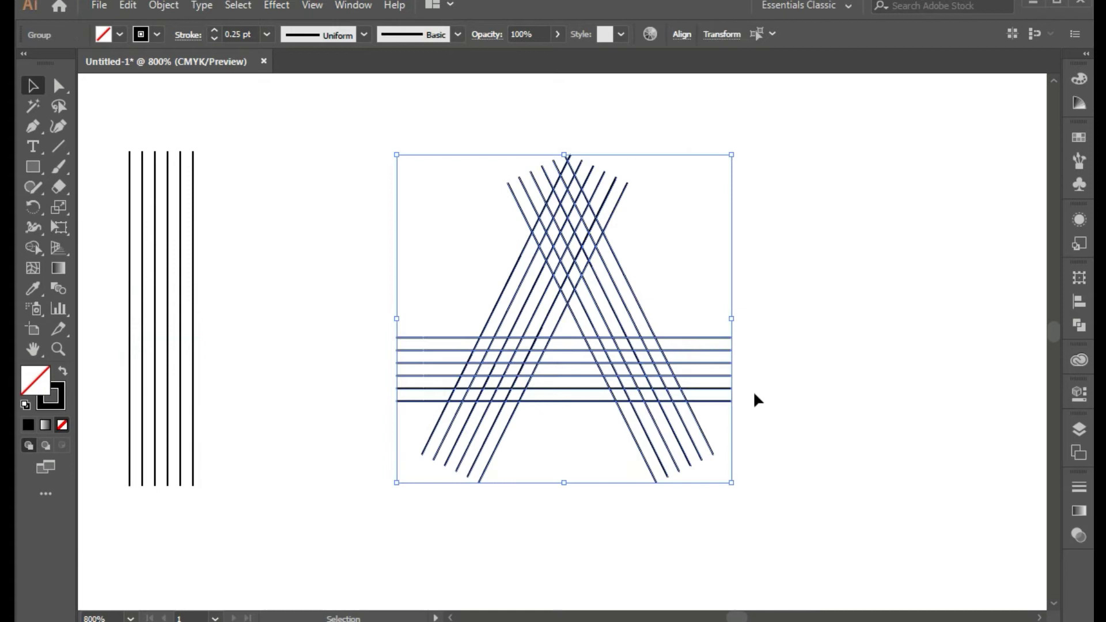
{"action": "left_click", "coordinate": [786, 264]}
{"action": "left_click_drag", "start_coordinate": [787, 257], "coordinate": [496, 412]}
{"action": "left_click_drag", "start_coordinate": [828, 309], "coordinate": [781, 312]}
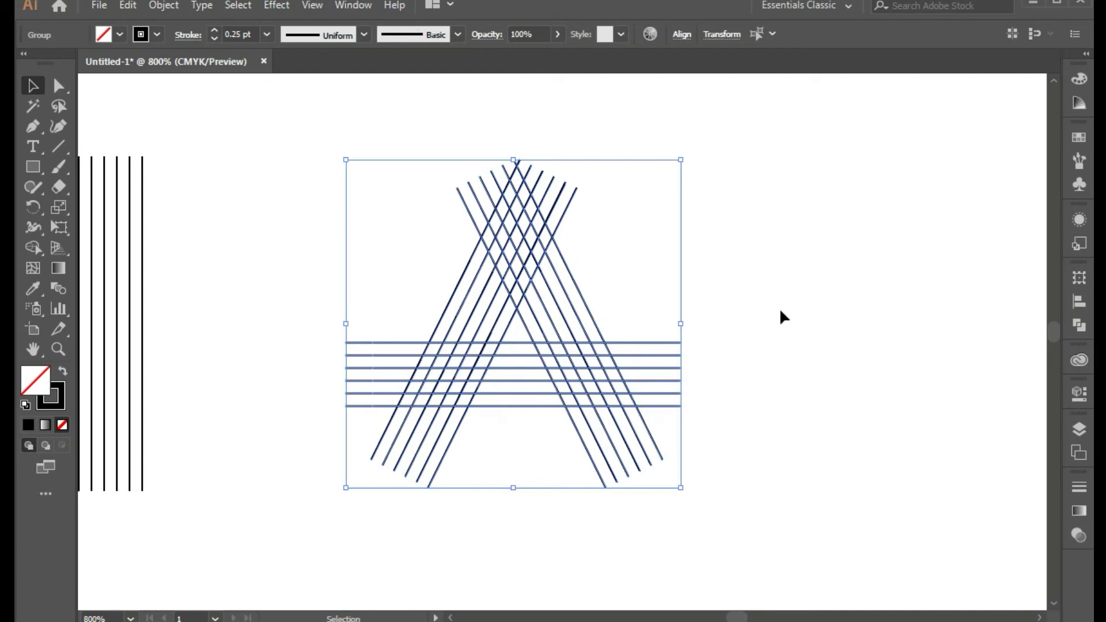
{"action": "key", "text": "ctrl+equal"}
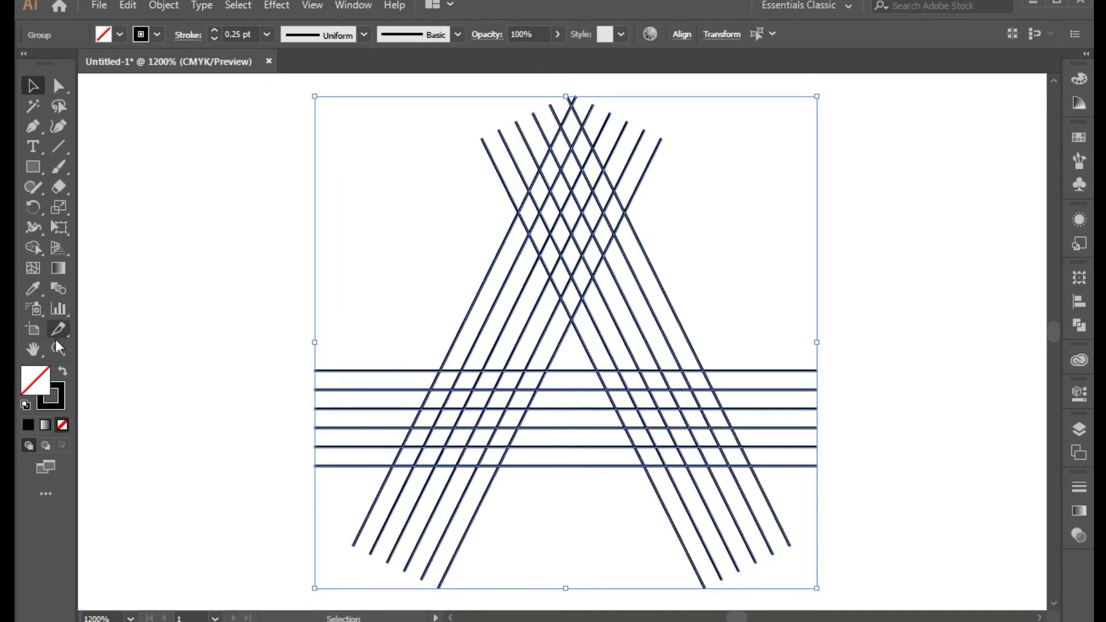
{"action": "left_click", "coordinate": [33, 248]}
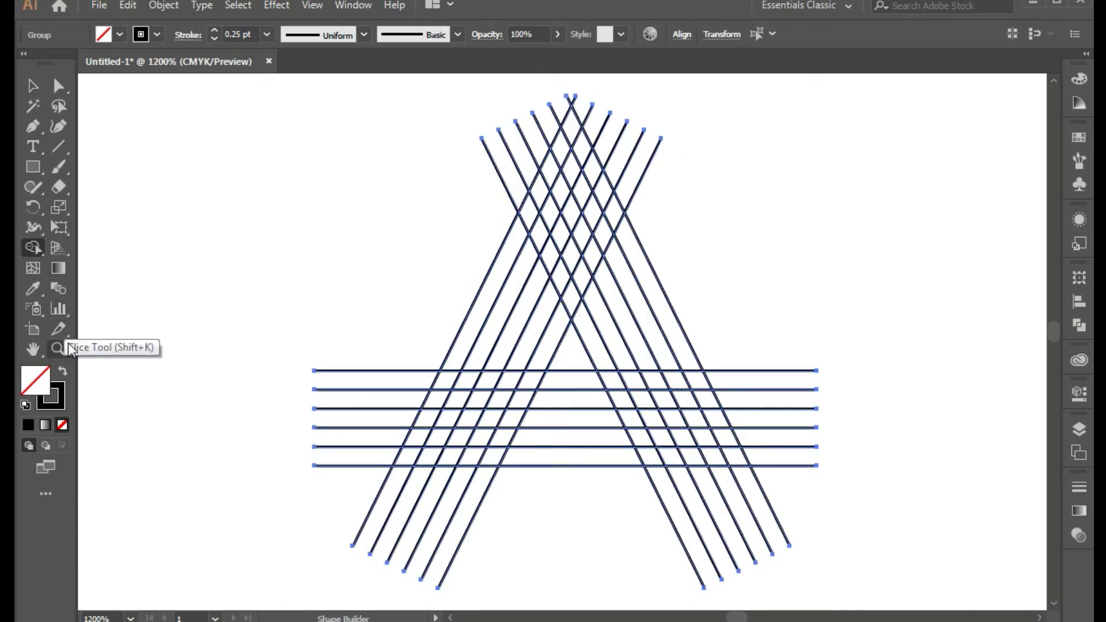
{"action": "left_click", "coordinate": [63, 371]}
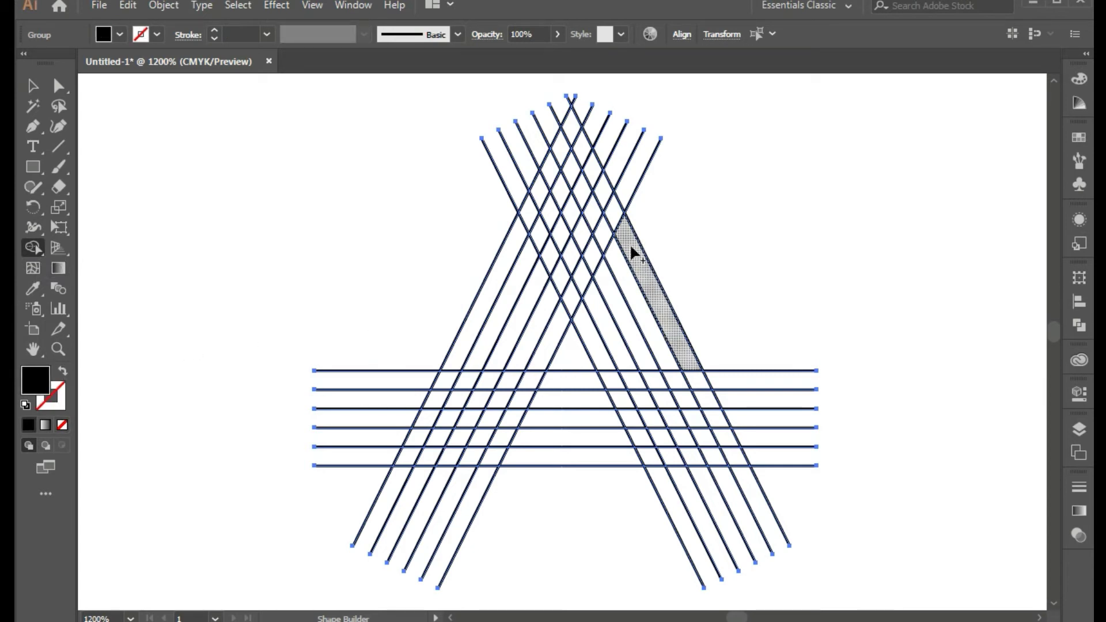
{"action": "mouse_move", "coordinate": [632, 249]}
{"action": "left_mouse_down"}
{"action": "mouse_move", "coordinate": [696, 376]}
{"action": "mouse_move", "coordinate": [641, 380]}
{"action": "left_mouse_up"}
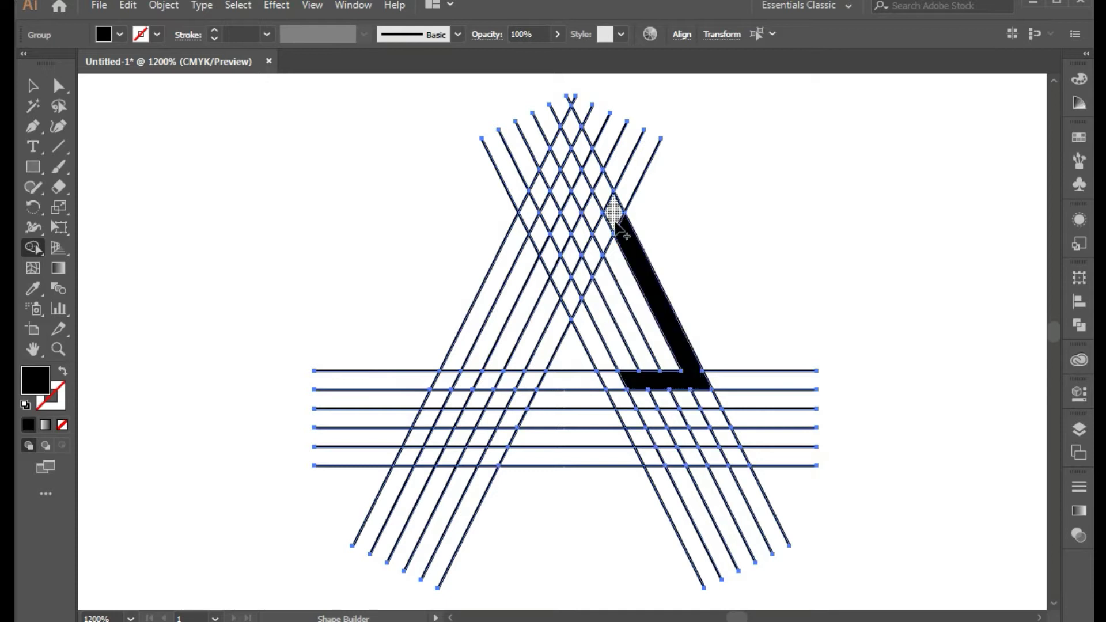
{"action": "mouse_move", "coordinate": [634, 249]}
{"action": "left_mouse_down"}
{"action": "mouse_move", "coordinate": [605, 191]}
{"action": "mouse_move", "coordinate": [584, 234]}
{"action": "mouse_move", "coordinate": [559, 193]}
{"action": "mouse_move", "coordinate": [511, 285]}
{"action": "left_mouse_up"}
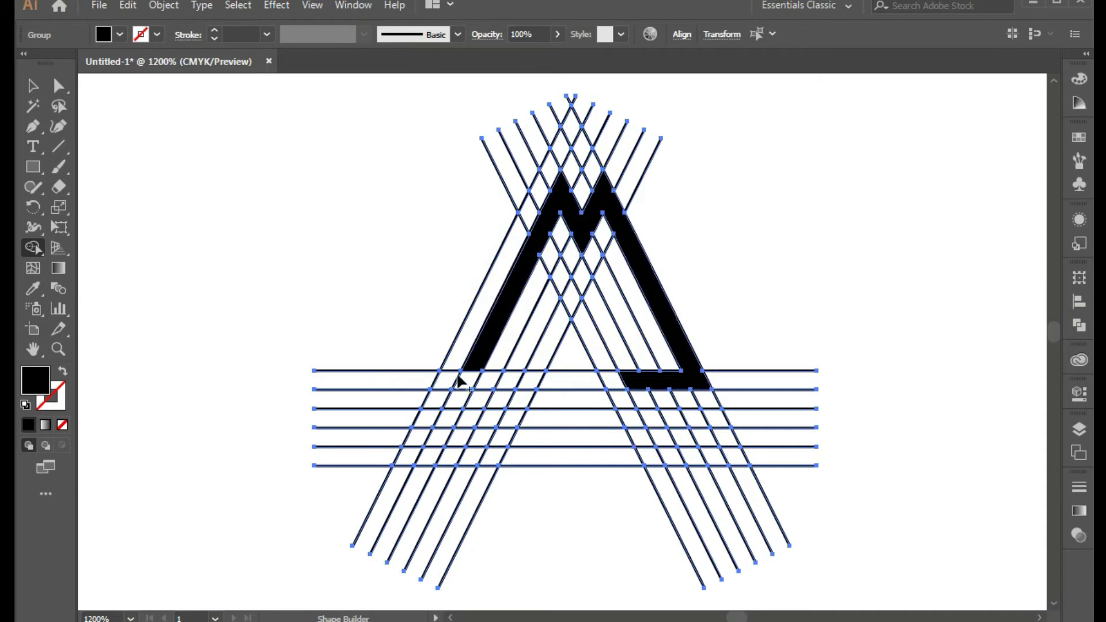
{"action": "left_click_drag", "start_coordinate": [461, 379], "coordinate": [532, 388]}
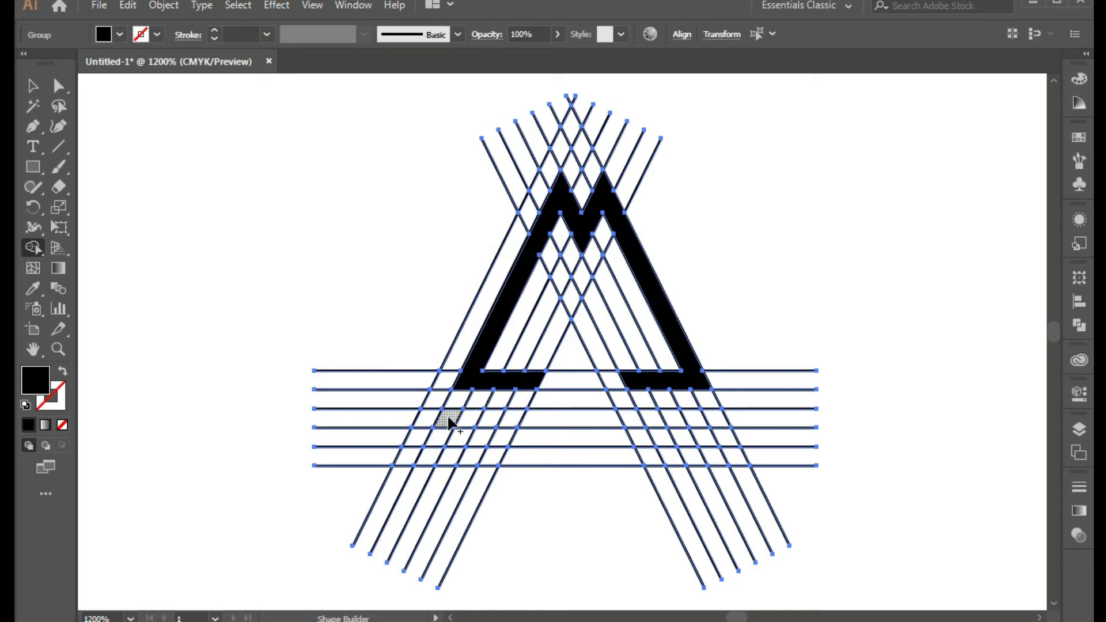
{"action": "mouse_move", "coordinate": [449, 419]}
{"action": "left_mouse_down"}
{"action": "mouse_move", "coordinate": [509, 418]}
{"action": "mouse_move", "coordinate": [430, 458]}
{"action": "left_mouse_up"}
{"action": "left_click_drag", "start_coordinate": [481, 423], "coordinate": [475, 459]}
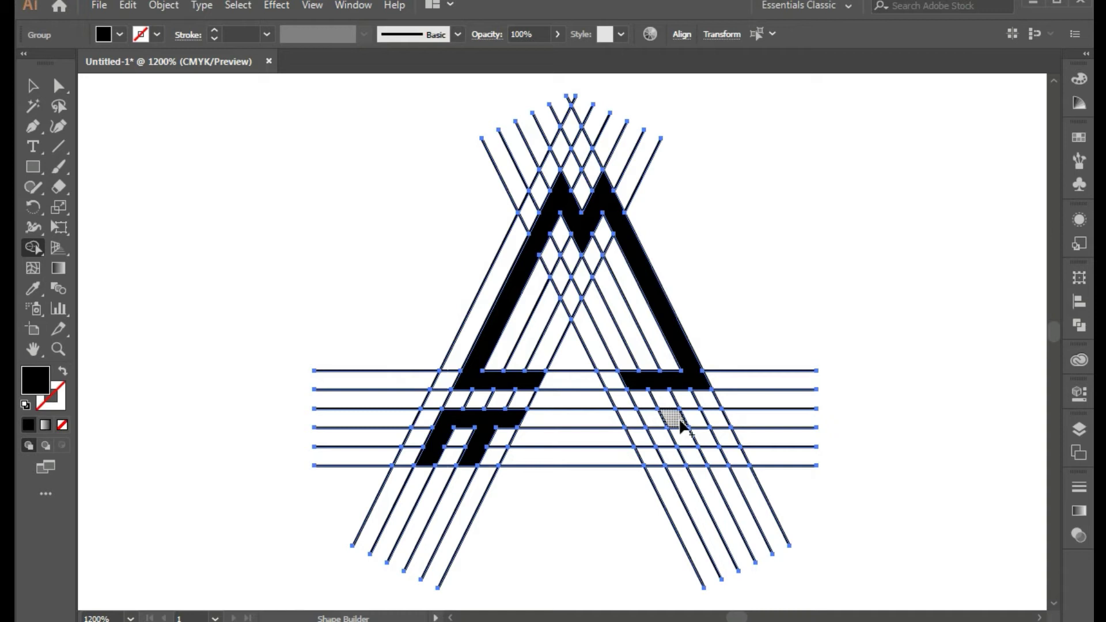
{"action": "key", "text": "ctrl+z"}
{"action": "key", "text": "ctrl+z"}
{"action": "key", "text": "ctrl+z"}
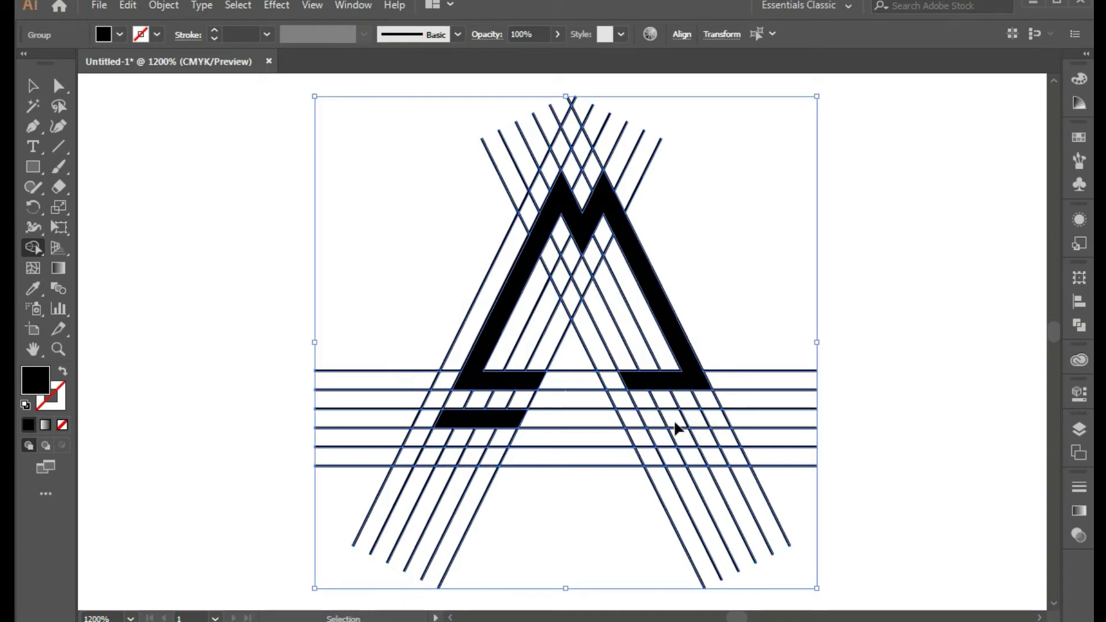
Step: With Shape Builder, fill two slanted bars under each base corner, a horizontal bar between them, and a diamond at the apex
{"action": "left_click_drag", "start_coordinate": [448, 423], "coordinate": [428, 458]}
{"action": "left_click_drag", "start_coordinate": [491, 419], "coordinate": [472, 462]}
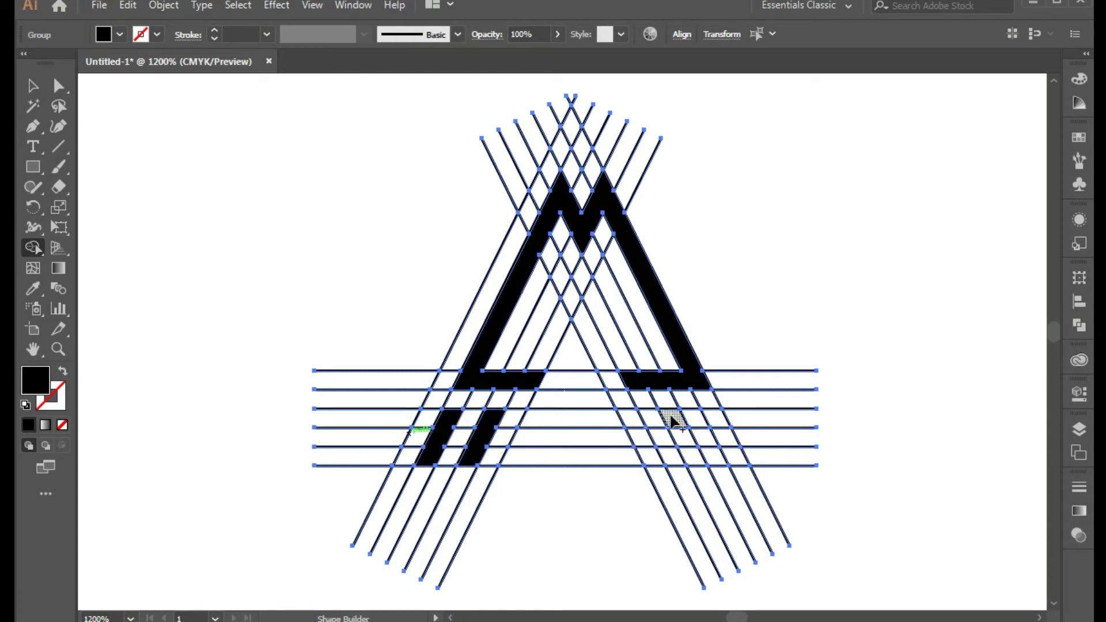
{"action": "mouse_move", "coordinate": [671, 421]}
{"action": "left_mouse_down"}
{"action": "mouse_move", "coordinate": [697, 460]}
{"action": "mouse_move", "coordinate": [723, 433]}
{"action": "mouse_move", "coordinate": [744, 462]}
{"action": "left_mouse_up"}
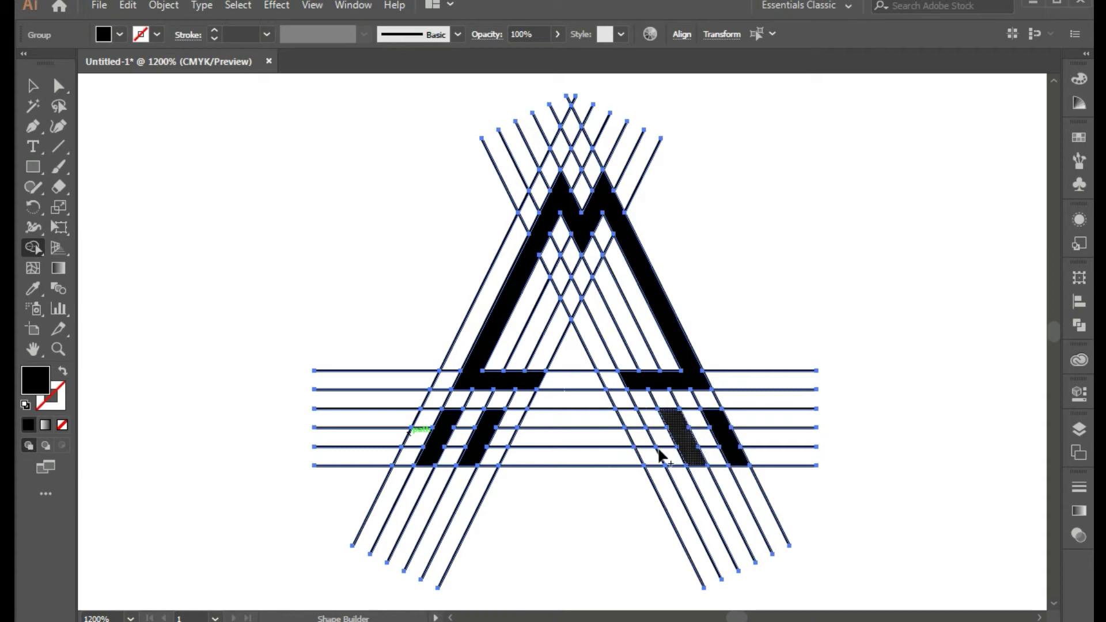
{"action": "left_click", "coordinate": [568, 425]}
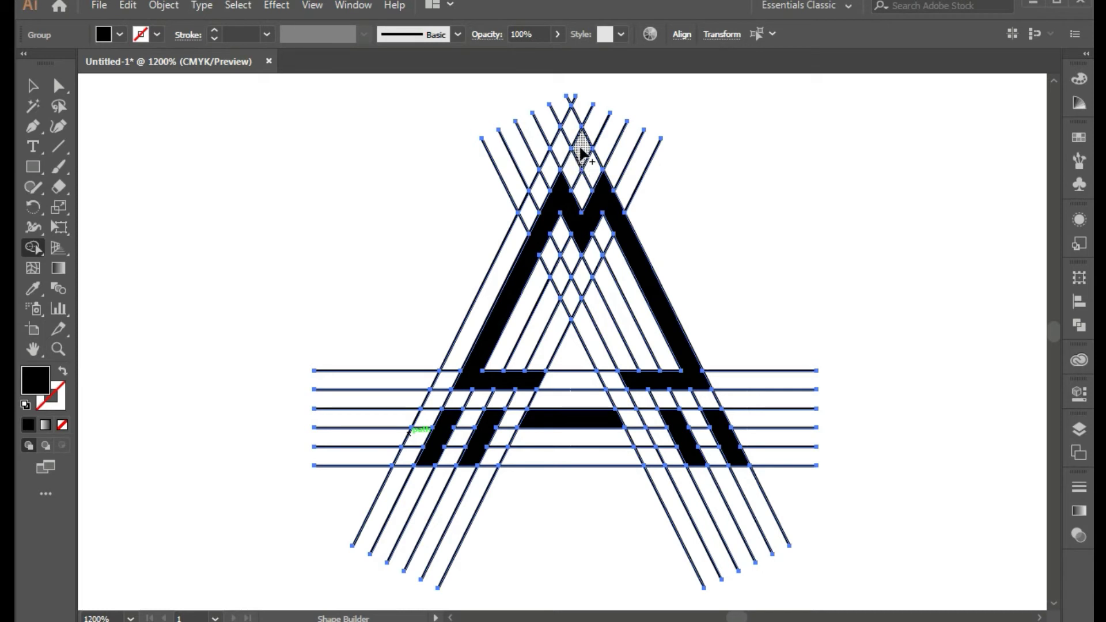
{"action": "left_click_drag", "start_coordinate": [582, 153], "coordinate": [592, 193]}
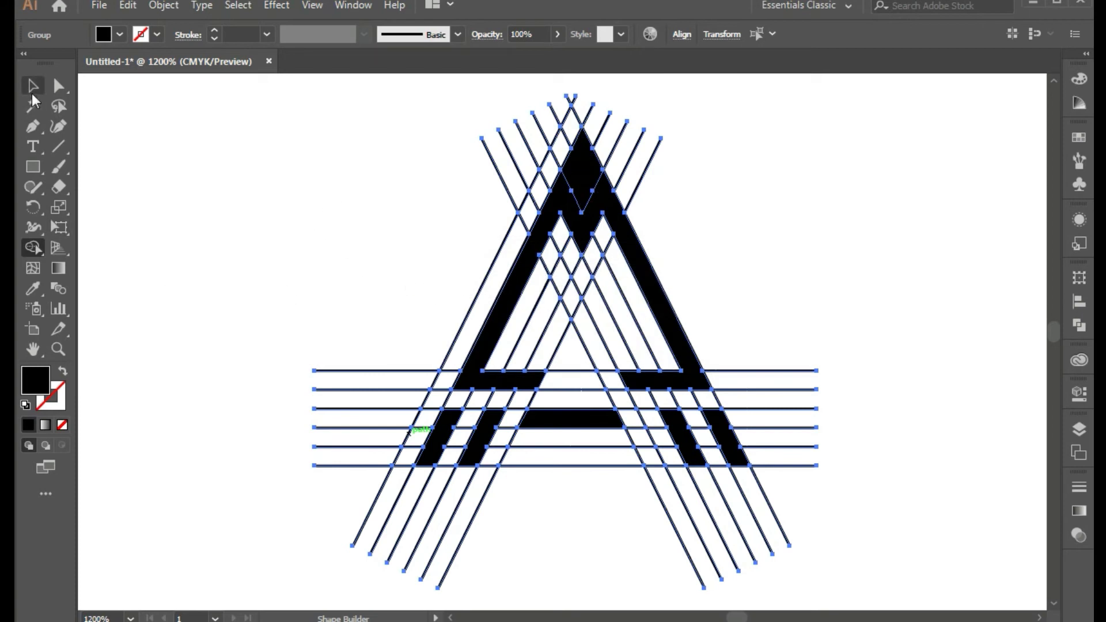
{"action": "left_click", "coordinate": [33, 86]}
{"action": "left_click", "coordinate": [447, 206]}
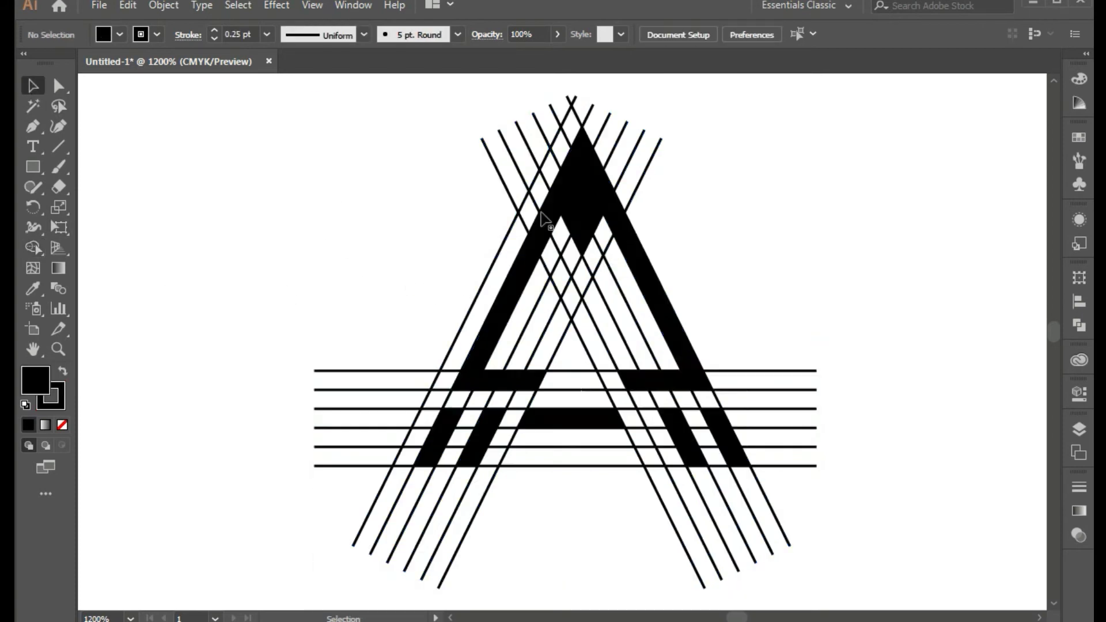
{"action": "left_click", "coordinate": [594, 183]}
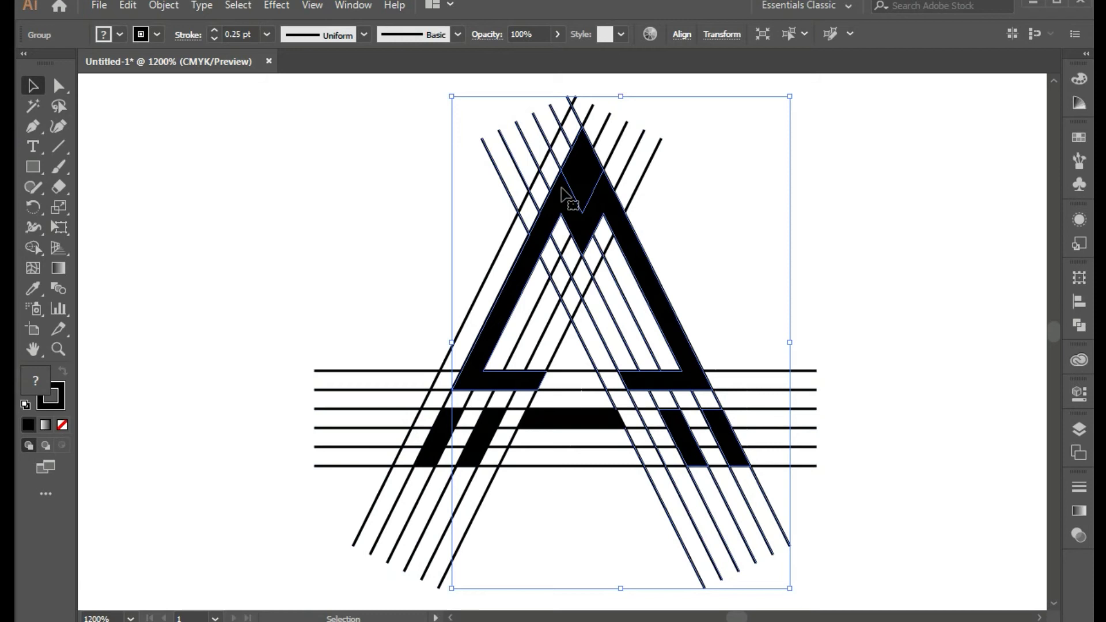
Step: Direct-select all the black logo shapes, cut them out of the construction lines and paste them onto an empty area of the canvas
{"action": "left_click", "coordinate": [59, 85]}
{"action": "left_click", "coordinate": [395, 167]}
{"action": "left_click", "coordinate": [580, 167]}
{"action": "left_click", "coordinate": [496, 423], "text": "shift"}
{"action": "left_click", "coordinate": [682, 444], "text": "shift"}
{"action": "left_click", "coordinate": [728, 446], "text": "shift"}
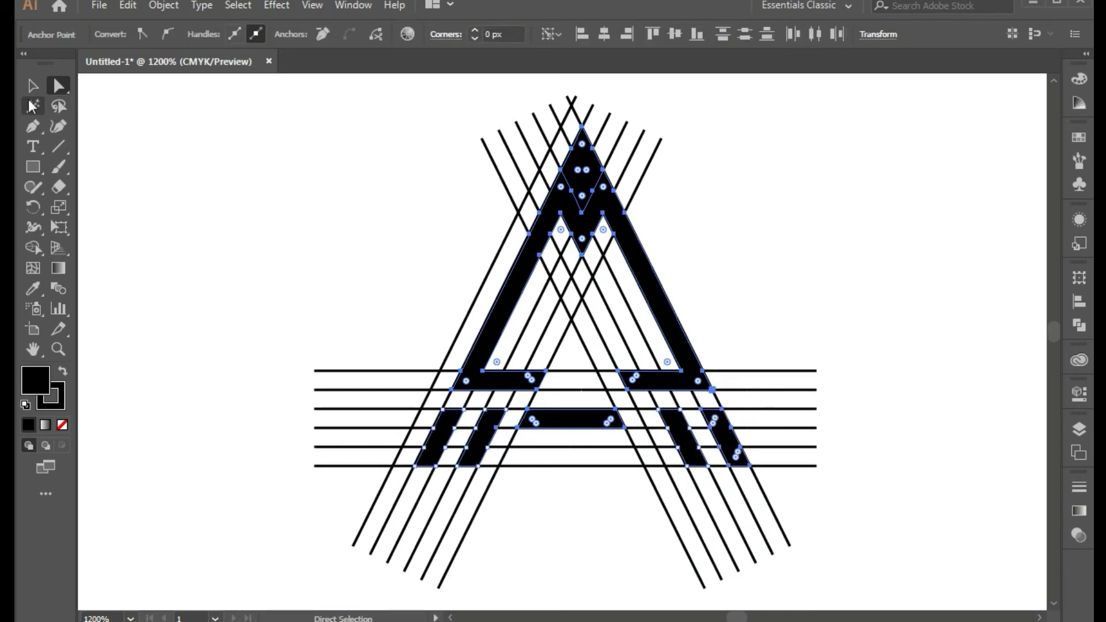
{"action": "left_click", "coordinate": [33, 86]}
{"action": "left_click_drag", "start_coordinate": [856, 240], "coordinate": [179, 262]}
{"action": "key", "text": "ctrl+x"}
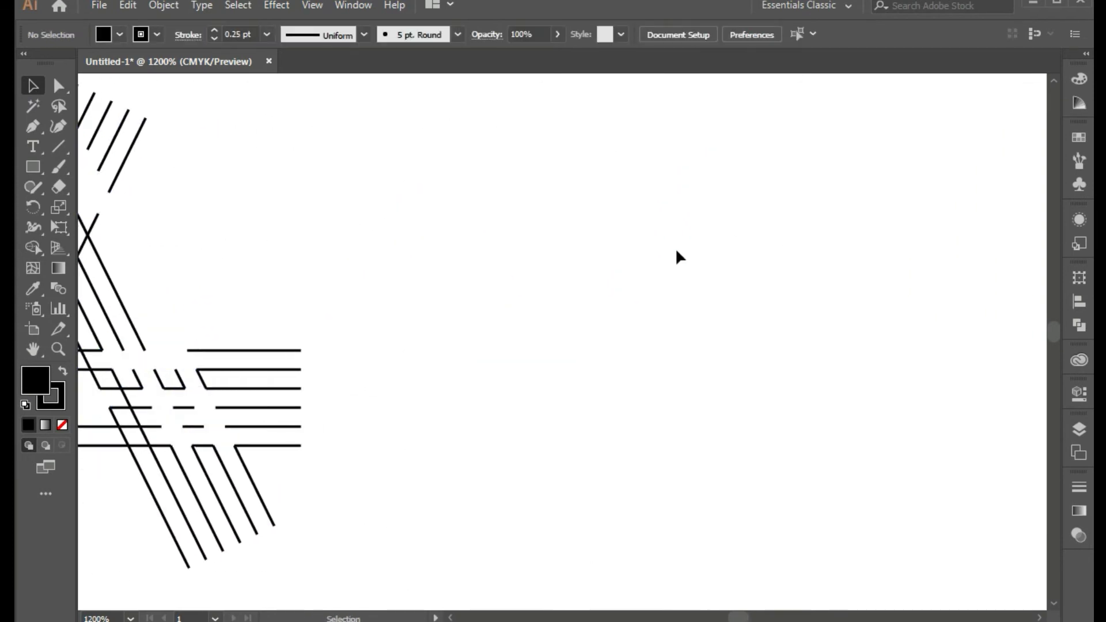
{"action": "key", "text": "ctrl+v"}
{"action": "left_click_drag", "start_coordinate": [825, 297], "coordinate": [557, 257]}
{"action": "left_click_drag", "start_coordinate": [391, 307], "coordinate": [664, 298]}
{"action": "left_click_drag", "start_coordinate": [795, 265], "coordinate": [679, 267]}
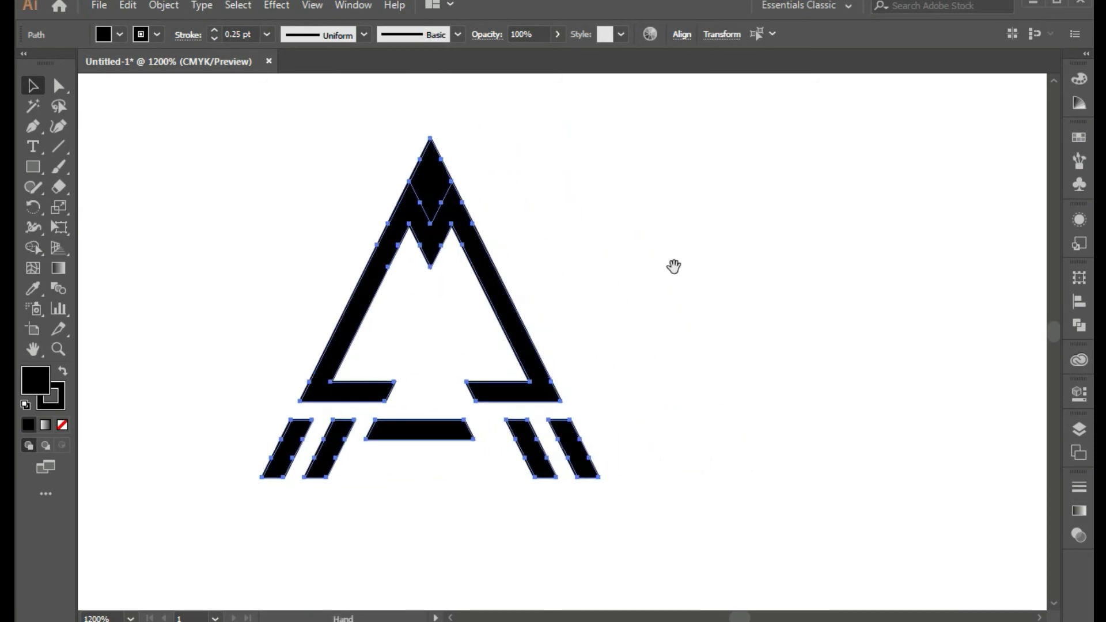
{"action": "left_click", "coordinate": [662, 222]}
Step: Nudge the apex diamond straight up so it separates from the triangle's two peaks
{"action": "left_click", "coordinate": [448, 179]}
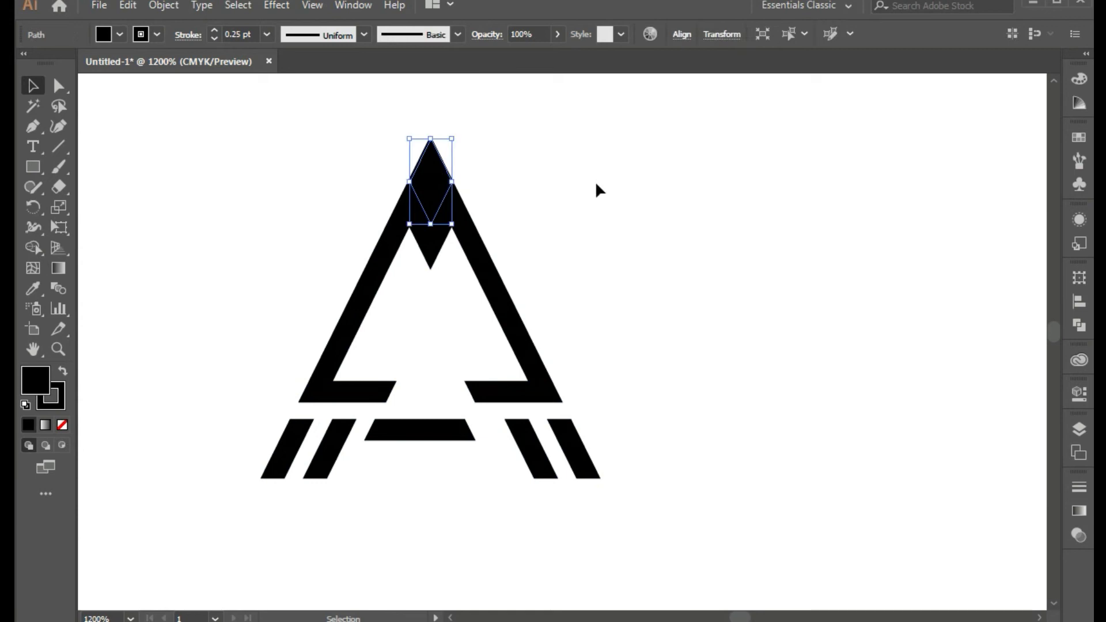
{"action": "key", "text": "Up"}
{"action": "key", "text": "Up"}
{"action": "key", "text": "Up"}
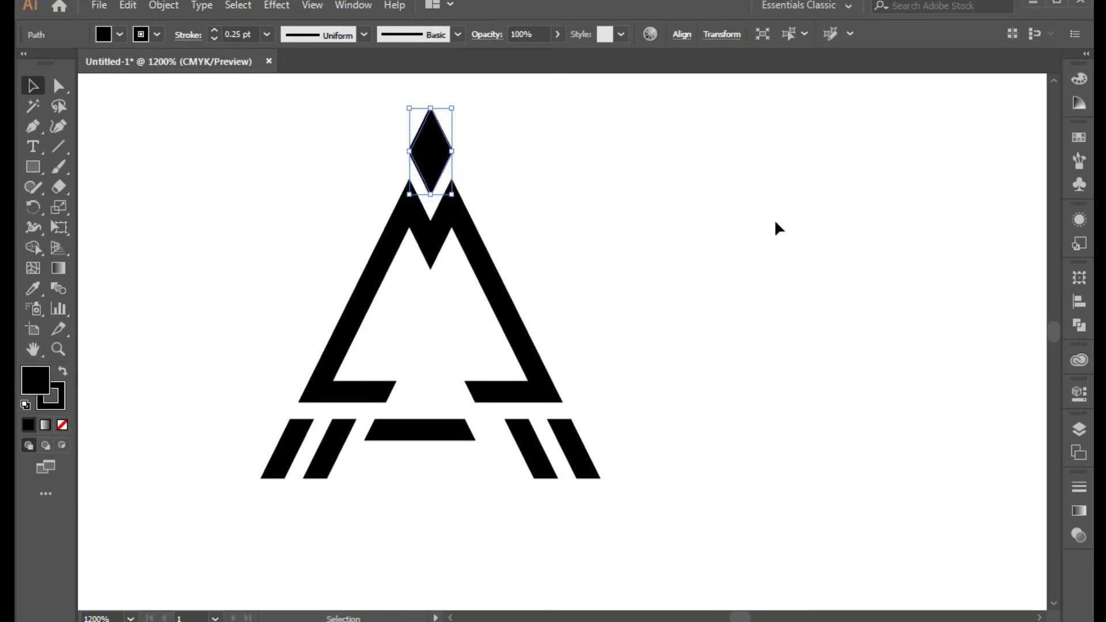
{"action": "left_click", "coordinate": [780, 327]}
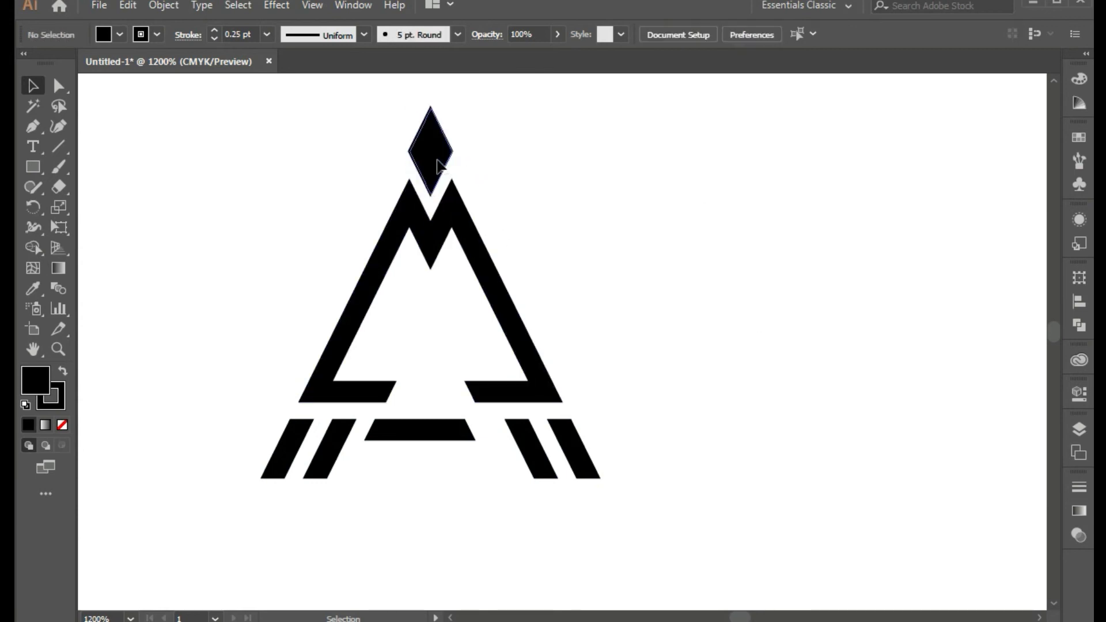
Step: Shrink the diamond proportionally about its centre to roughly two-thirds size and nudge it down into the notch between the peaks
{"action": "left_click", "coordinate": [435, 161]}
{"action": "left_click_drag", "start_coordinate": [453, 109], "coordinate": [447, 120]}
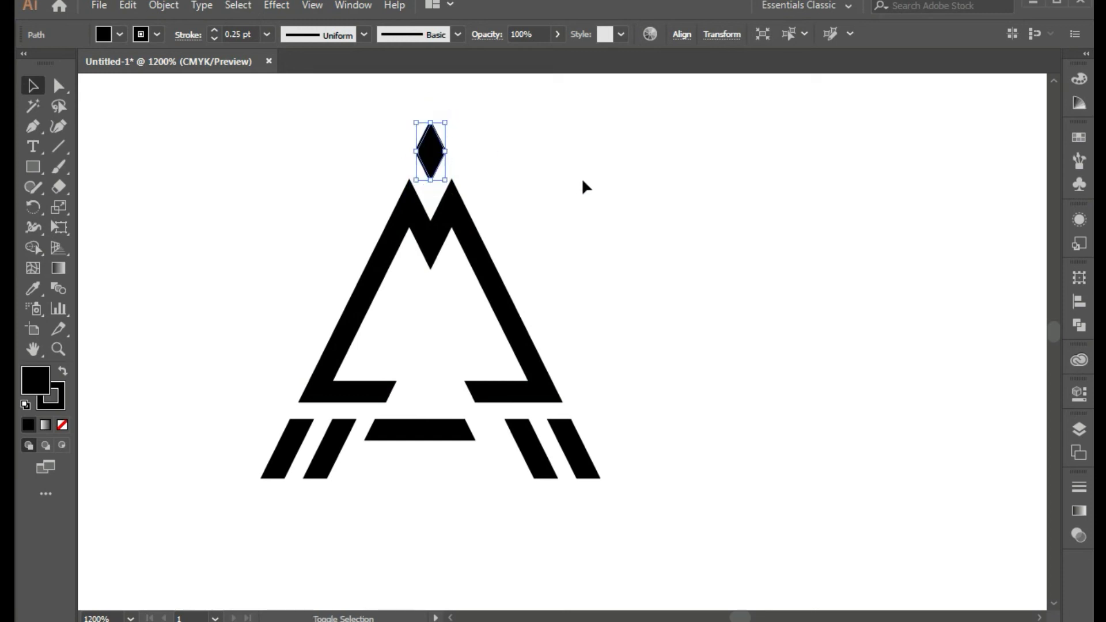
{"action": "left_click", "coordinate": [583, 186]}
{"action": "left_click", "coordinate": [434, 154]}
{"action": "key", "text": "Down"}
{"action": "key", "text": "Down"}
{"action": "key", "text": "Down"}
{"action": "left_click", "coordinate": [640, 212]}
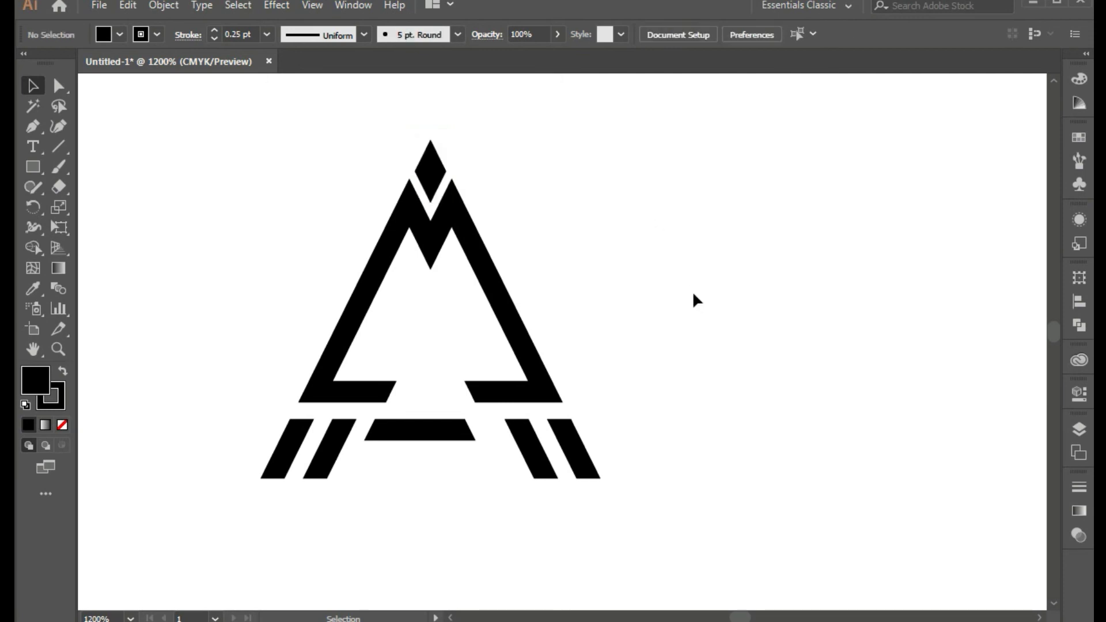
Step: Select all the pieces of the black A logo and combine them with the Pathfinder Unite operation
{"action": "left_click_drag", "start_coordinate": [272, 190], "coordinate": [335, 193]}
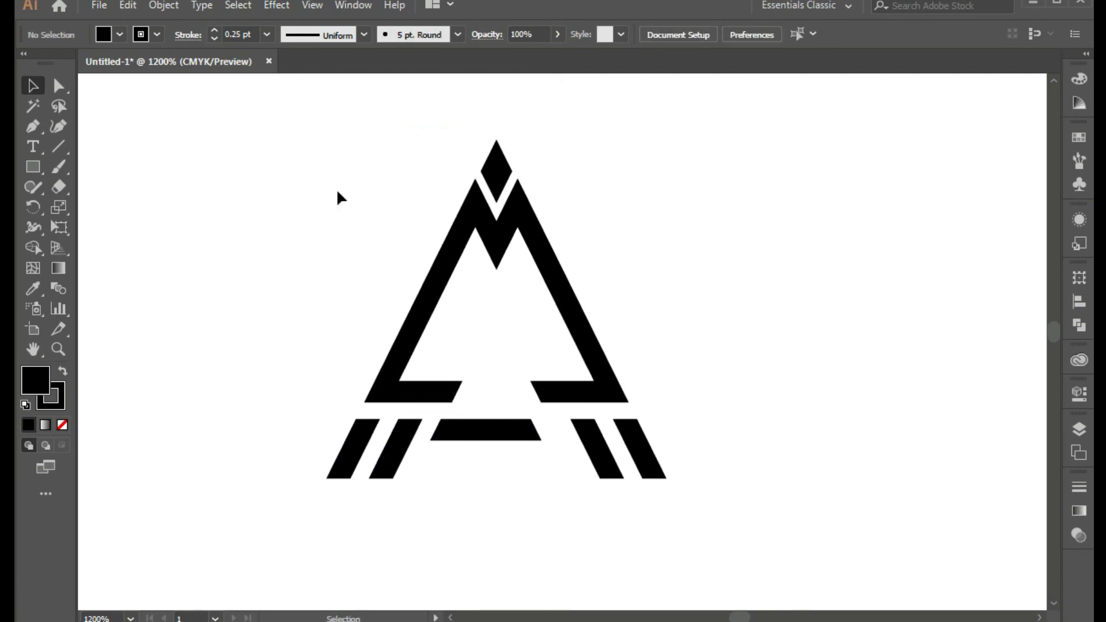
{"action": "left_click_drag", "start_coordinate": [761, 311], "coordinate": [551, 300]}
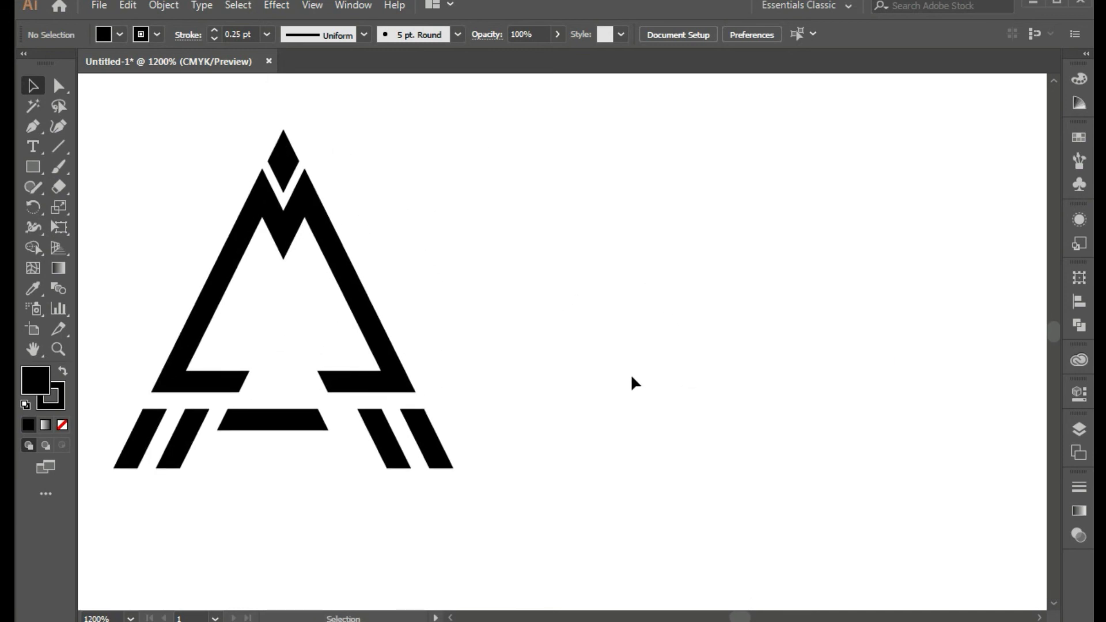
{"action": "left_click_drag", "start_coordinate": [190, 128], "coordinate": [437, 440]}
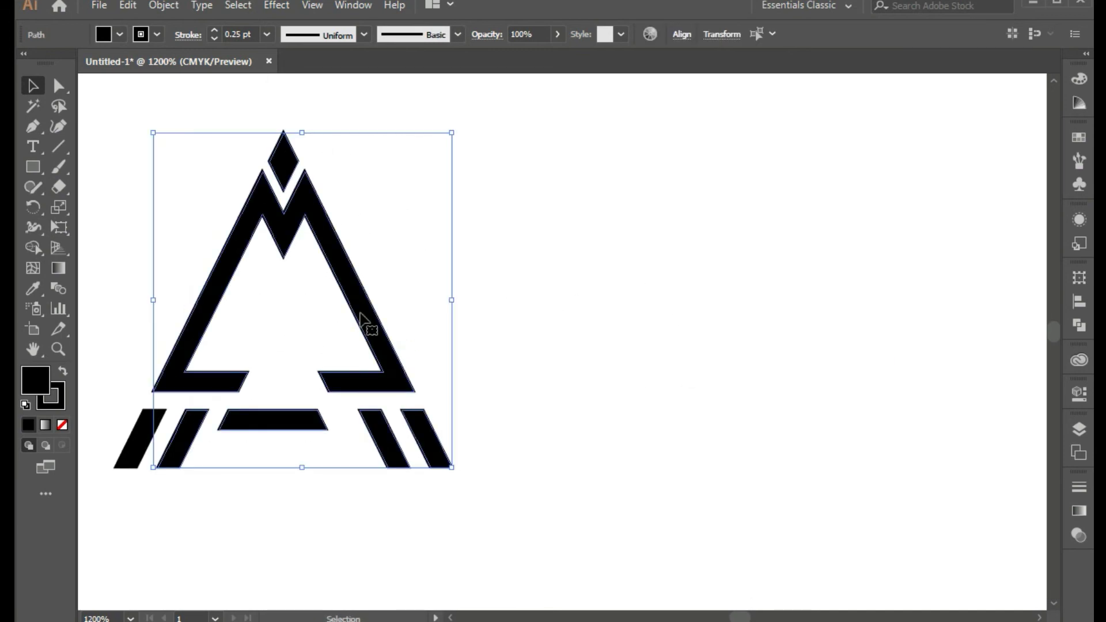
{"action": "left_click", "coordinate": [597, 303]}
{"action": "left_click_drag", "start_coordinate": [102, 161], "coordinate": [494, 497]}
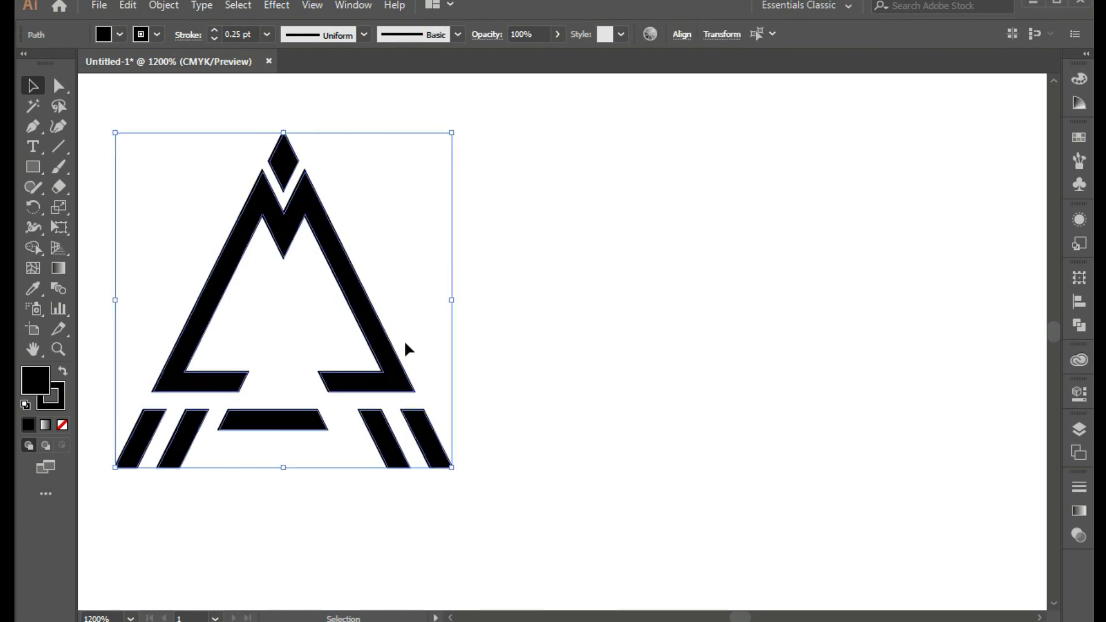
{"action": "left_click", "coordinate": [1079, 325]}
{"action": "left_click", "coordinate": [881, 315]}
{"action": "left_click", "coordinate": [644, 284]}
Step: Duplicate the united logo horizontally beside the original and remove the copy's fill, keeping its black 0.25 pt outline
{"action": "left_click", "coordinate": [349, 293]}
{"action": "left_click_drag", "start_coordinate": [348, 293], "coordinate": [708, 293]}
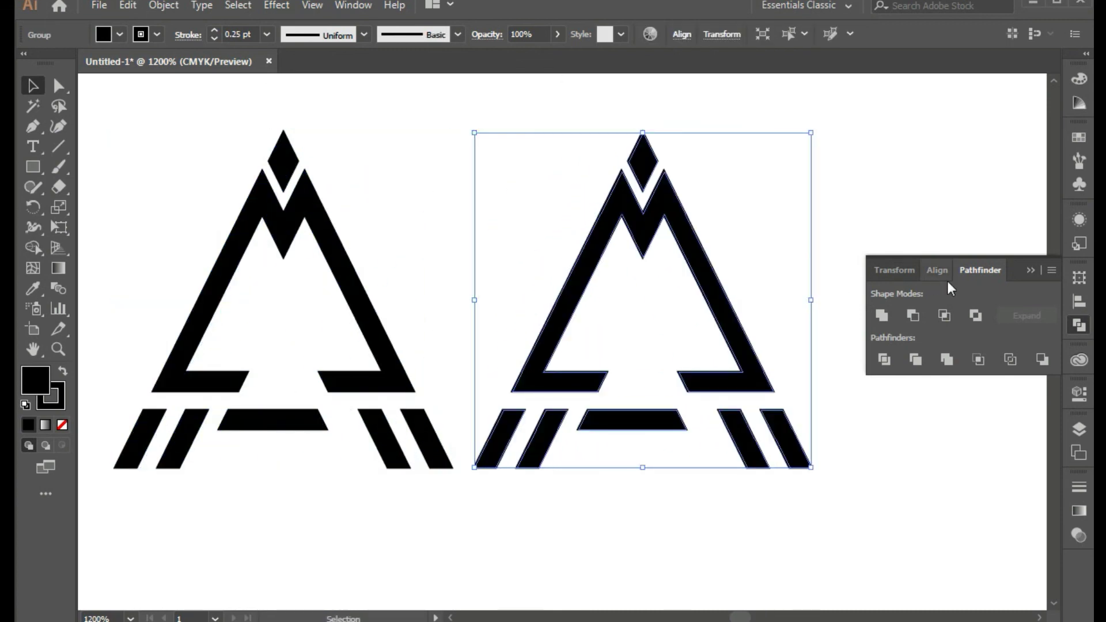
{"action": "left_click", "coordinate": [1030, 273]}
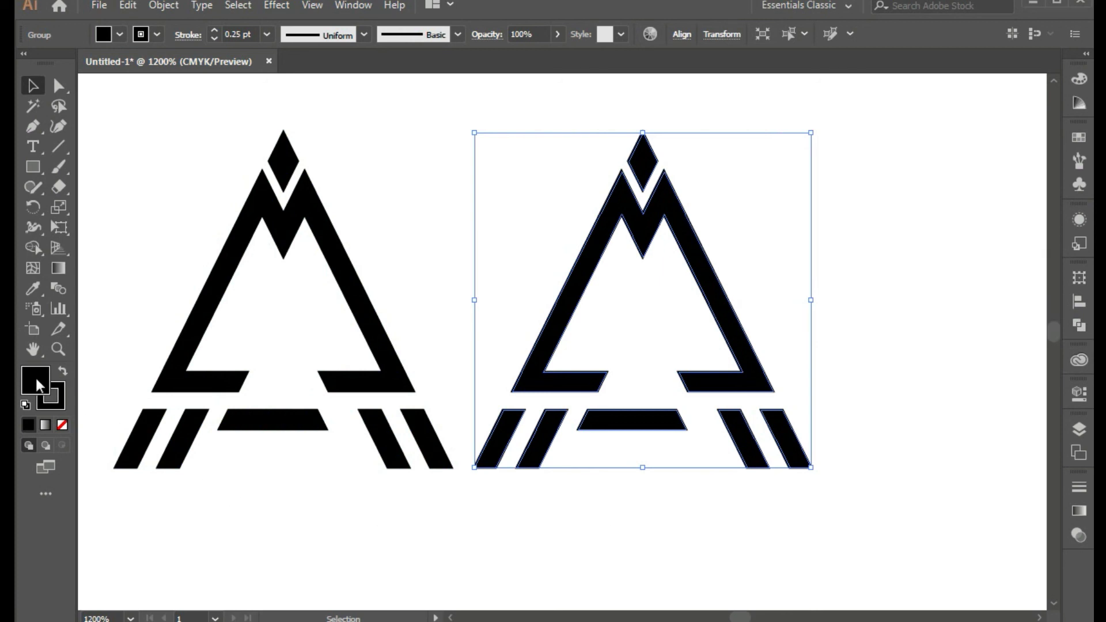
{"action": "left_click", "coordinate": [62, 424]}
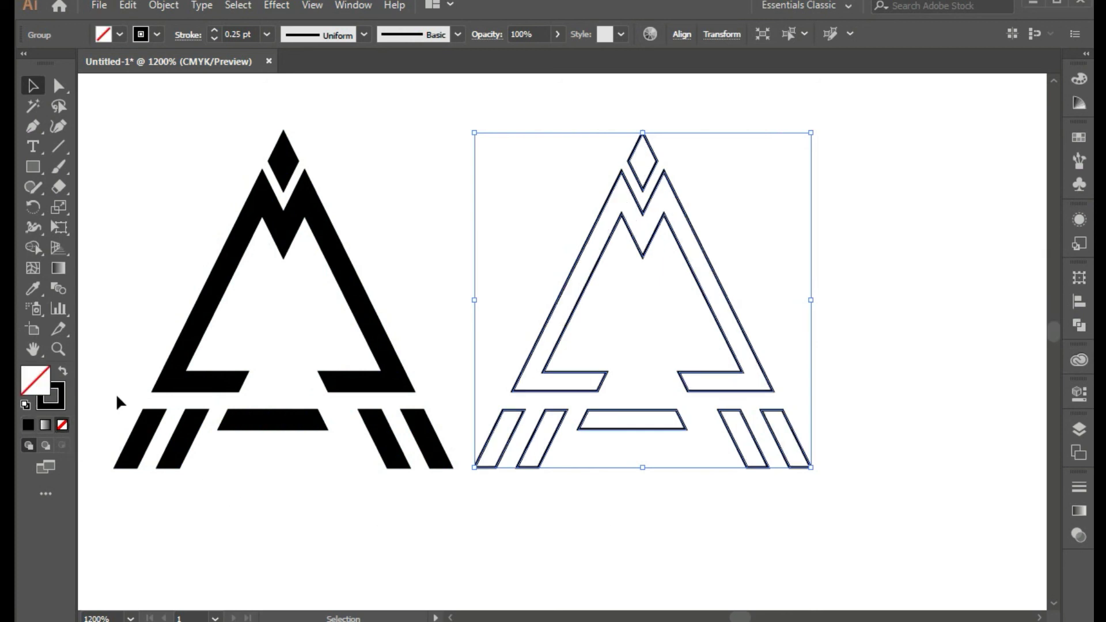
{"action": "left_click", "coordinate": [417, 279]}
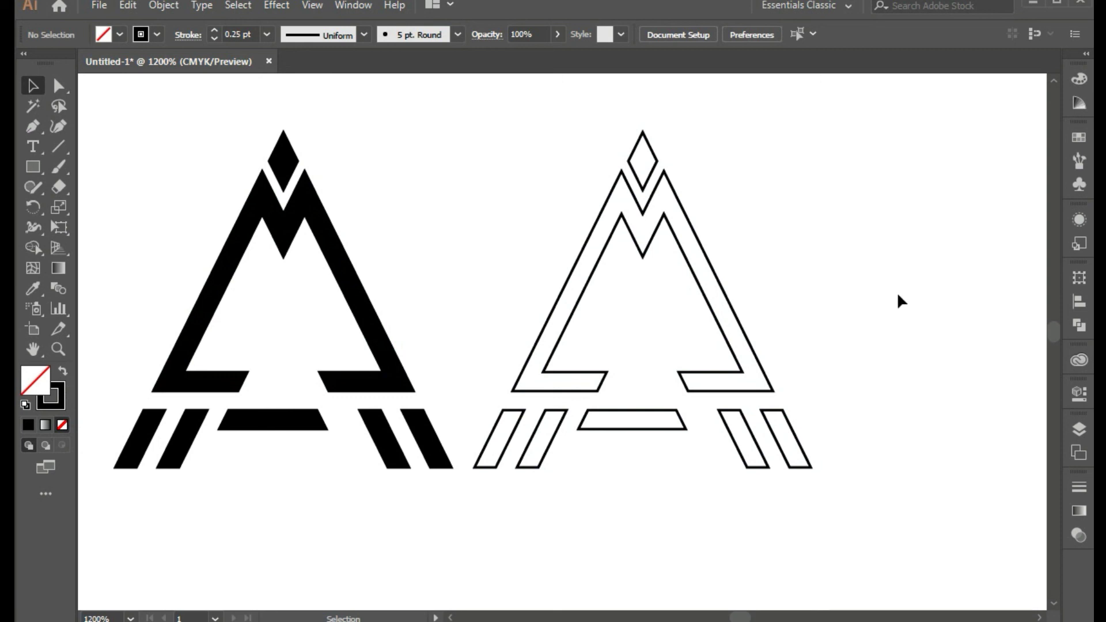
Step: Scale the solid and outlined logos down together proportionally to roughly 70% and move them to the upper middle of the canvas
{"action": "left_click_drag", "start_coordinate": [914, 262], "coordinate": [219, 336]}
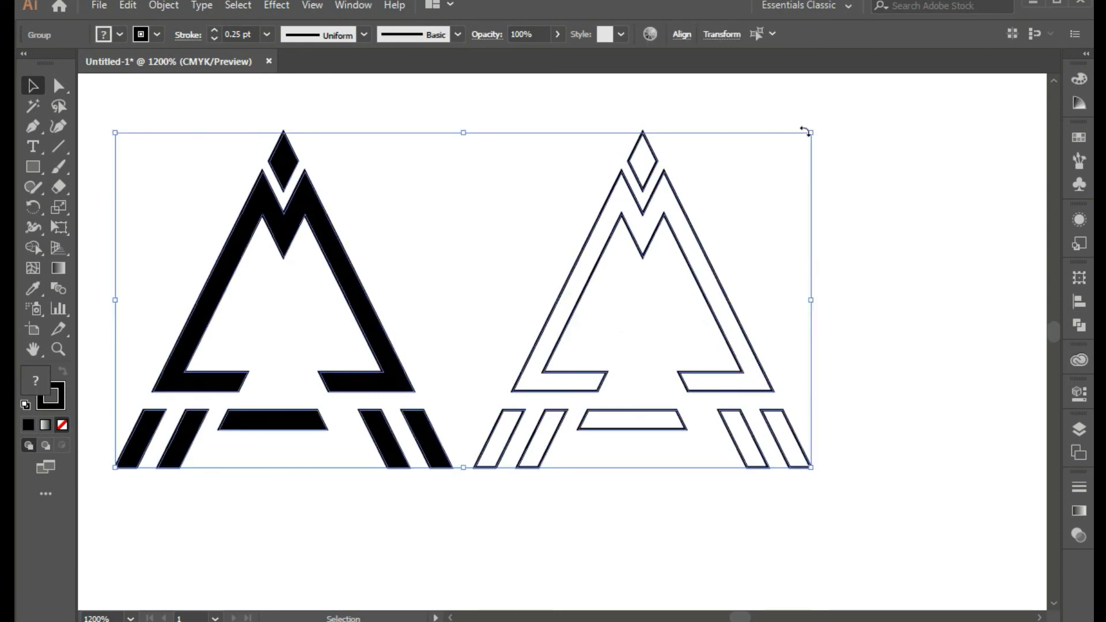
{"action": "left_click_drag", "start_coordinate": [801, 130], "coordinate": [602, 225]}
{"action": "left_click_drag", "start_coordinate": [529, 330], "coordinate": [757, 234]}
{"action": "left_click", "coordinate": [756, 459]}
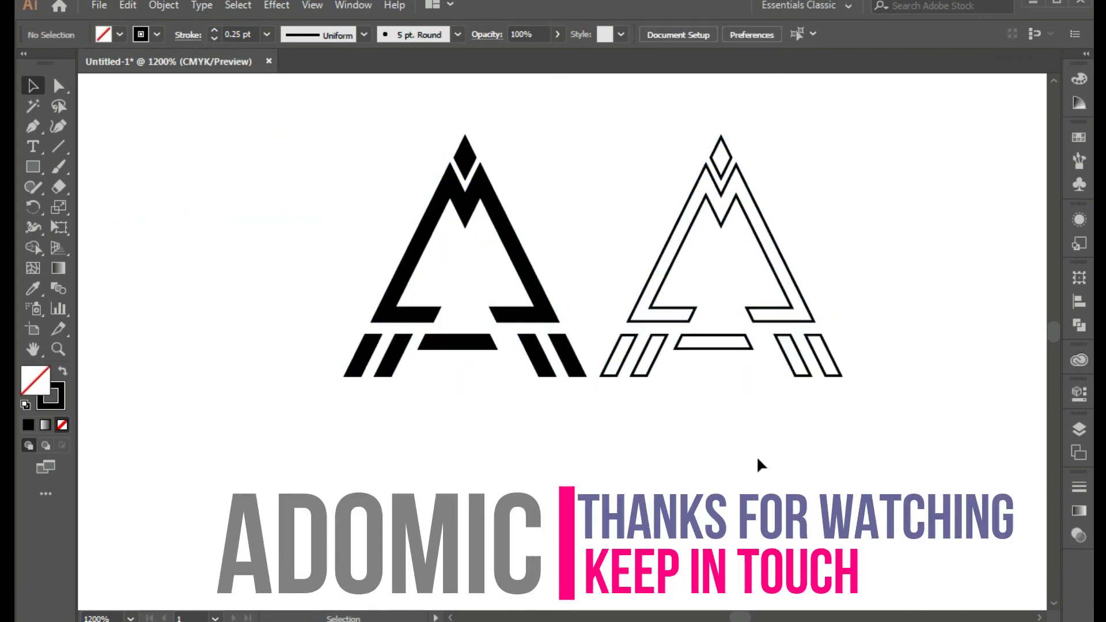